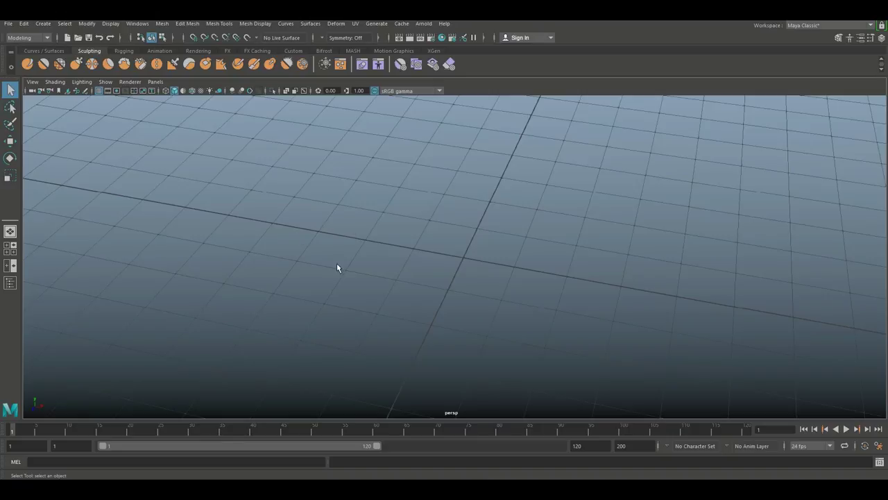
- Create a polygon cube at the grid centre from the hotbox Create menu
key("space")
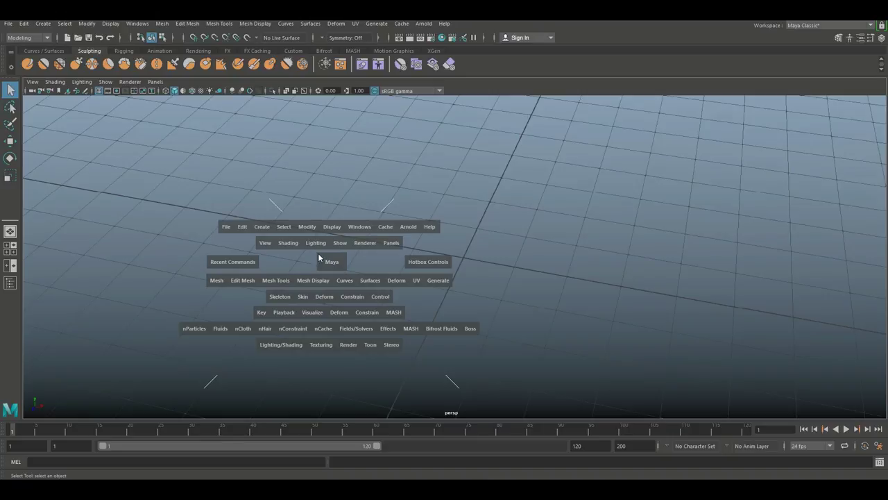
left_click(262, 227)
mouse_move(366, 268)
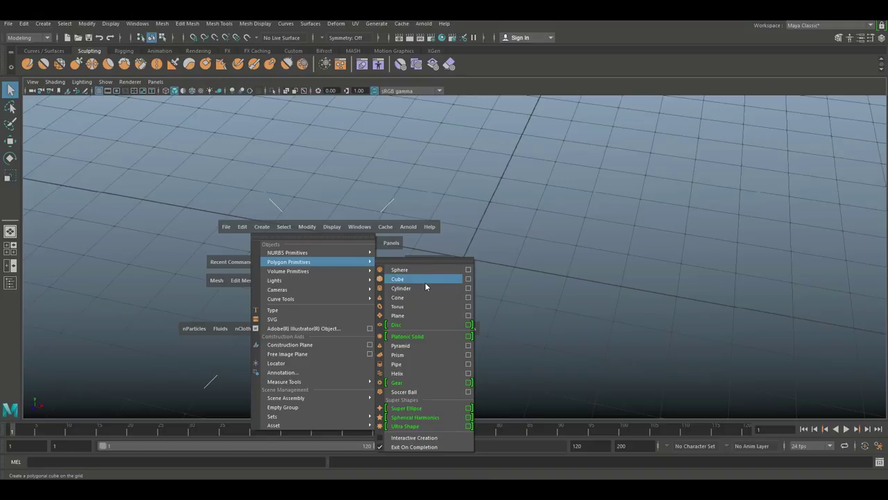
left_click(424, 282)
scroll(468, 327, "down", 5)
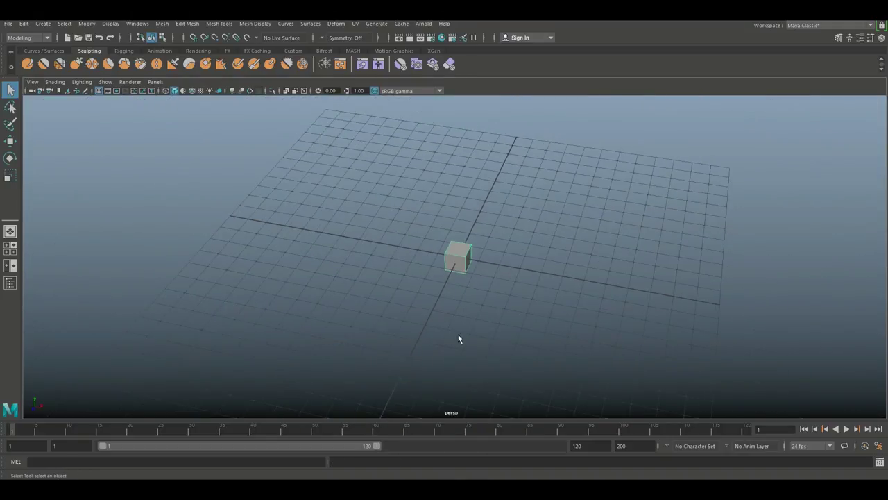
mouse_move(458, 339)
left_mouse_down("alt")
mouse_move(460, 322)
mouse_move(453, 340)
left_mouse_up("alt")
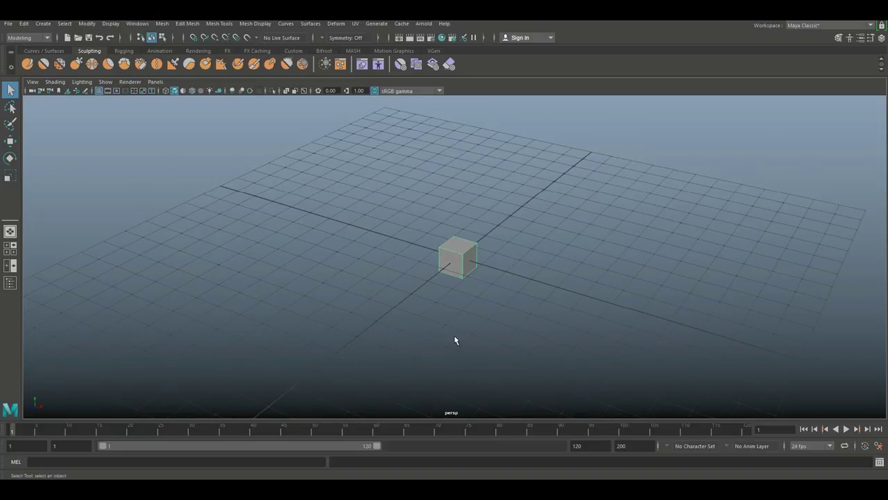
- Set the cube's width, height and depth subdivisions to 2 and frame it in view
key("ctrl+a")
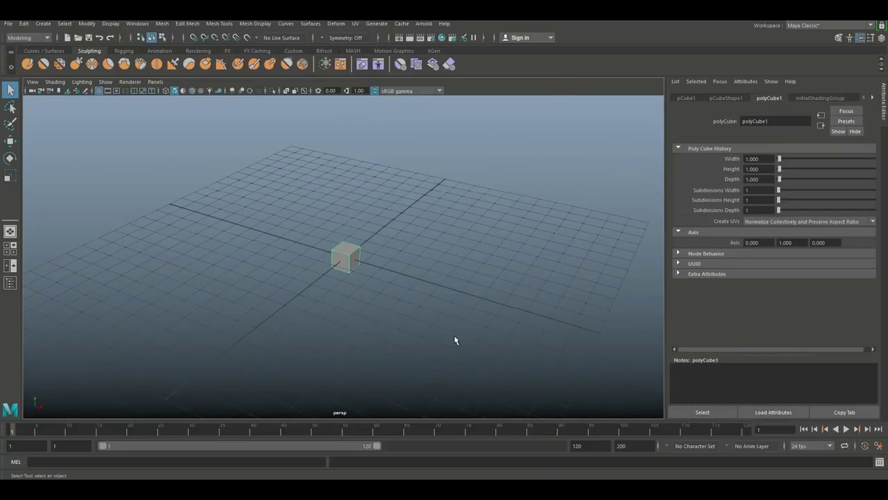
left_click(763, 190)
type("2")
key("Tab")
key("Tab")
left_click(447, 277)
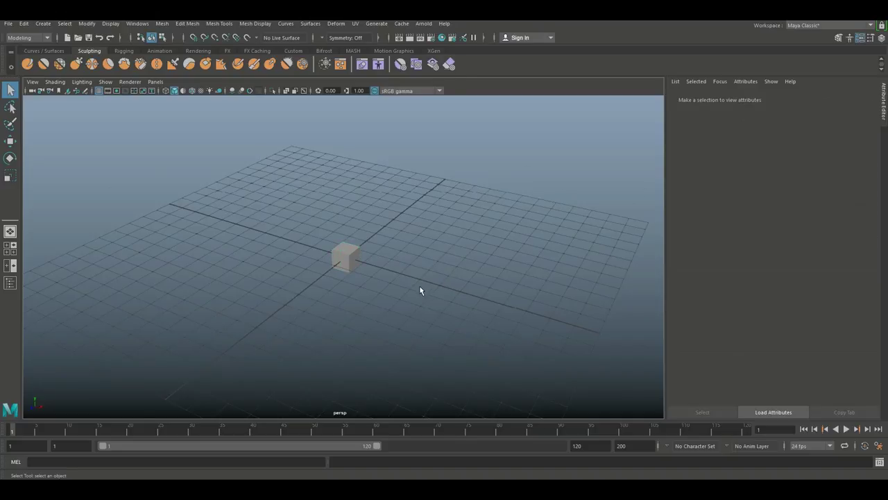
scroll(420, 290, "up", 2)
left_click(343, 250)
key("f")
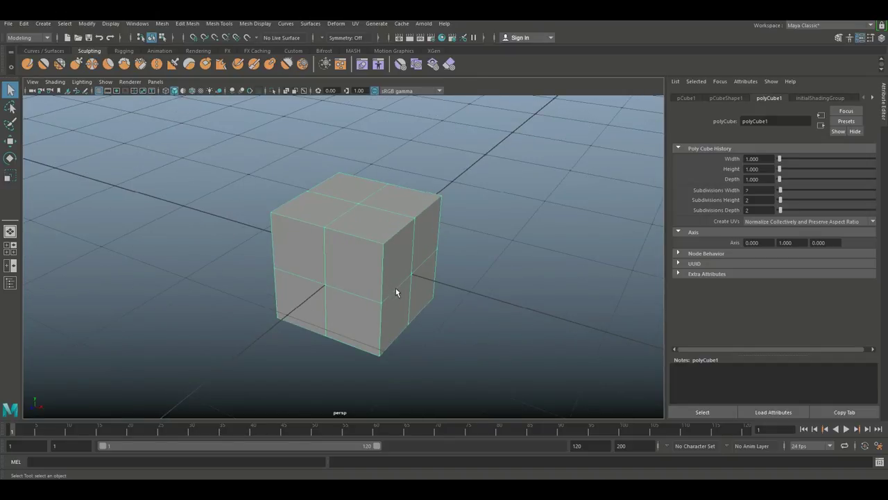
left_click_drag(396, 290, 434, 334, "alt")
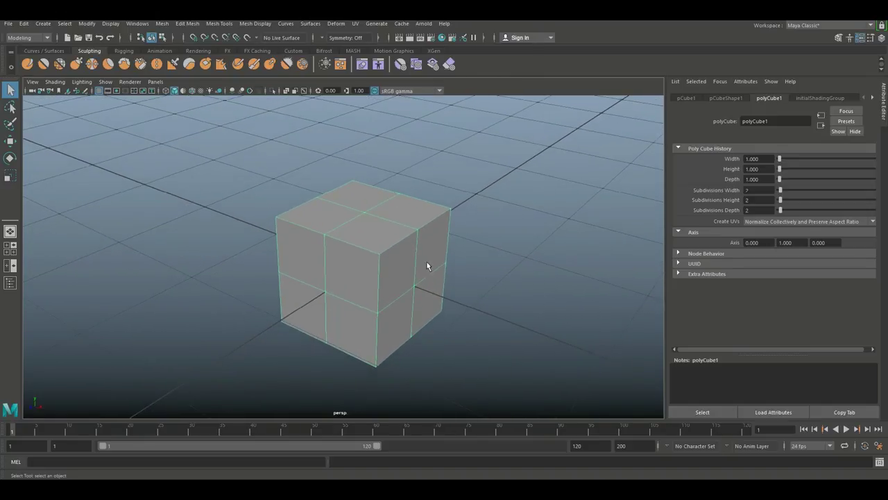
right_click_drag(372, 234, 378, 247)
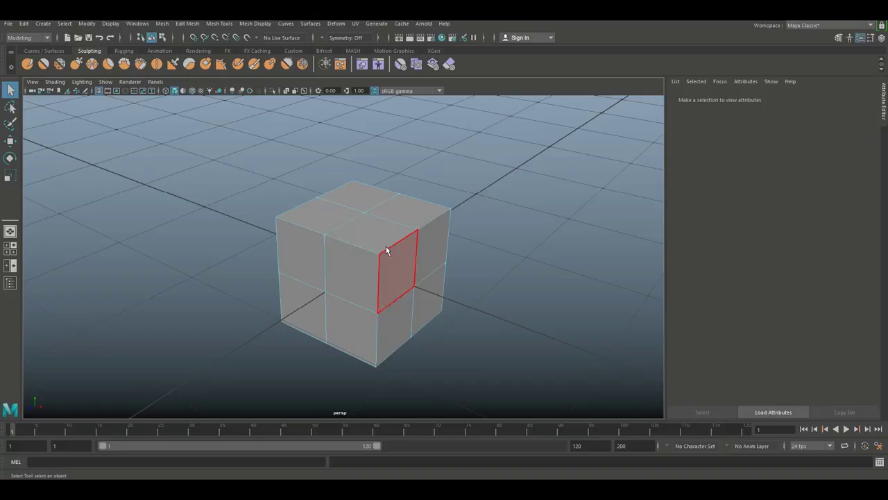
left_click(382, 244)
key("Delete")
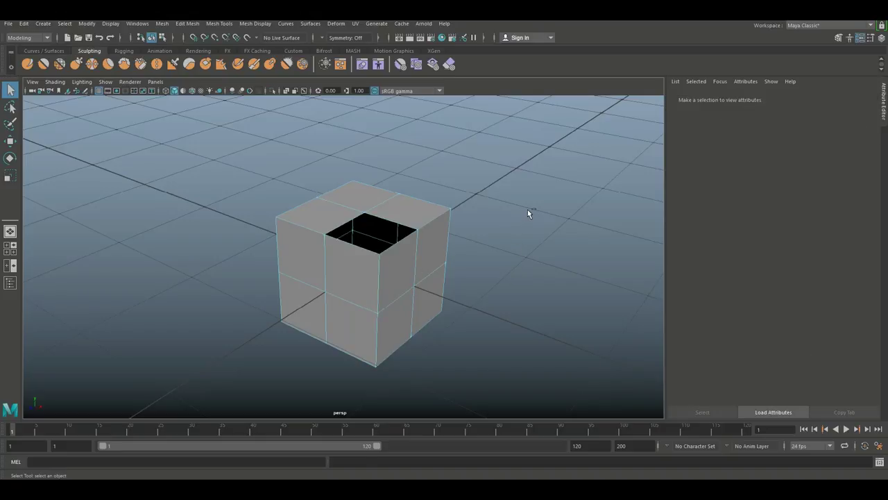
key("ctrl+z")
left_click(527, 256)
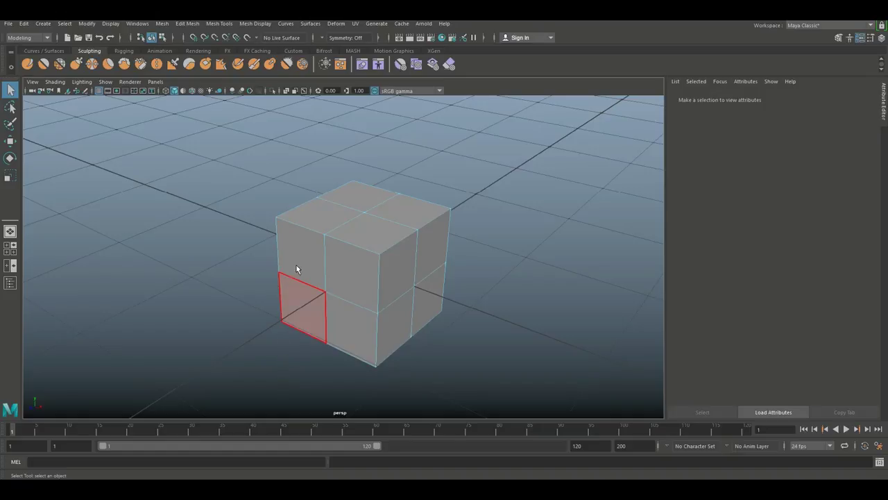
mouse_move(302, 257)
left_mouse_down()
mouse_move(354, 275)
mouse_move(432, 268)
mouse_move(443, 310)
mouse_move(360, 326)
mouse_move(319, 317)
mouse_move(409, 333)
mouse_move(471, 319)
left_mouse_up()
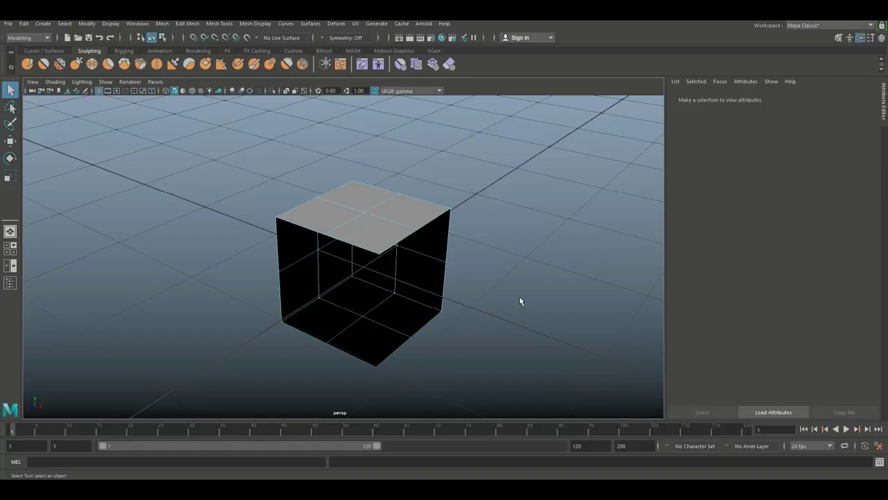
key("ctrl+z")
key("ctrl+z")
key("ctrl+z")
key("ctrl+z")
key("ctrl+z")
key("ctrl+z")
key("ctrl+z")
key("ctrl+z")
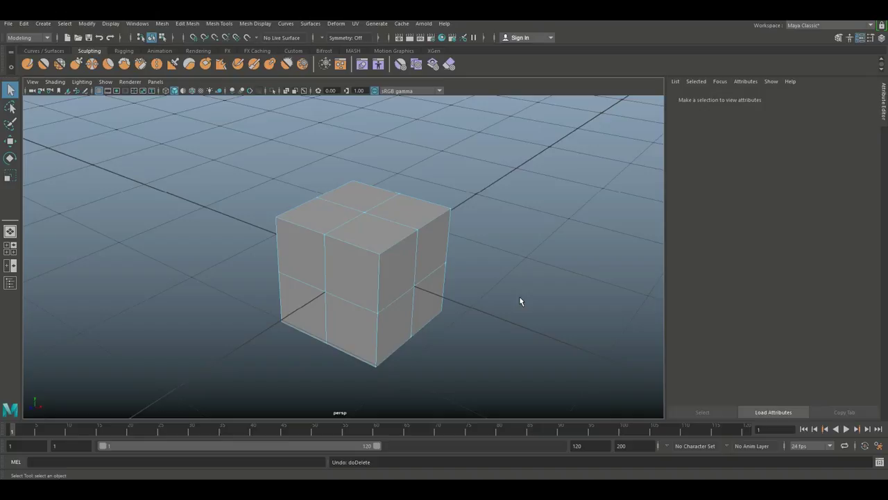
- Select a middle edge on the top face, then select the top face's centre vertex
right_click_drag(449, 228, 442, 199)
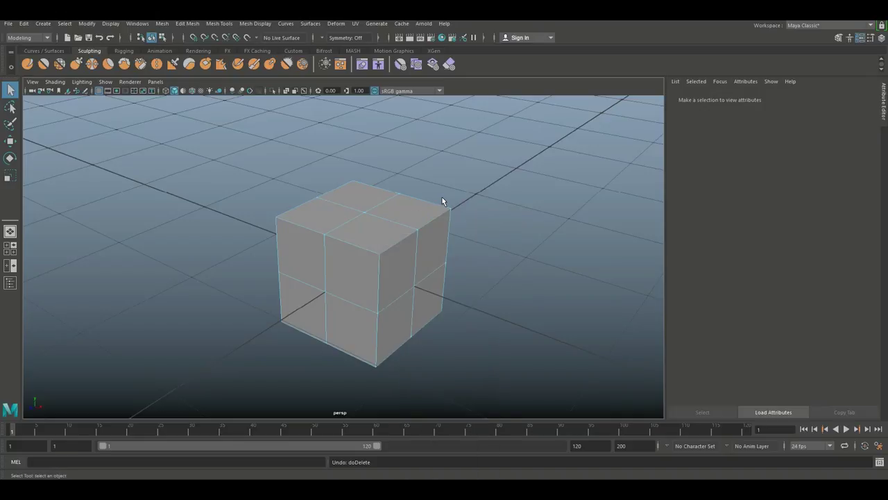
left_click(395, 223)
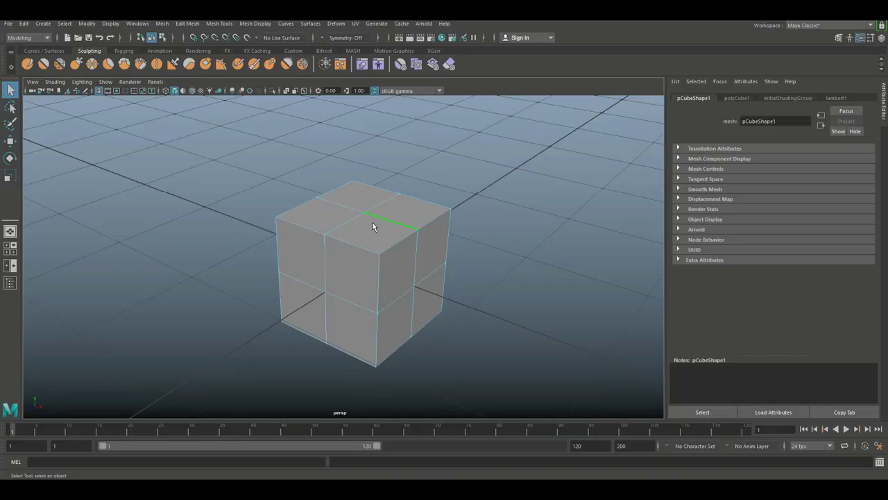
left_click(341, 206)
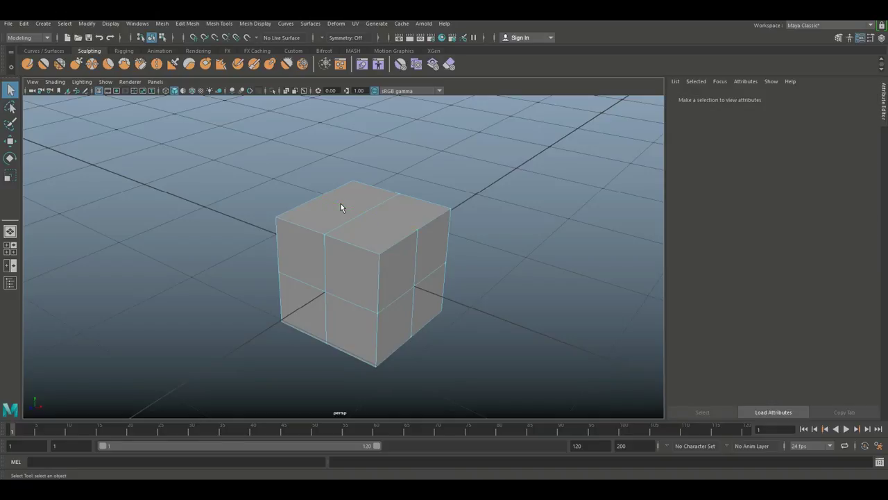
scroll(430, 256, "up", 3)
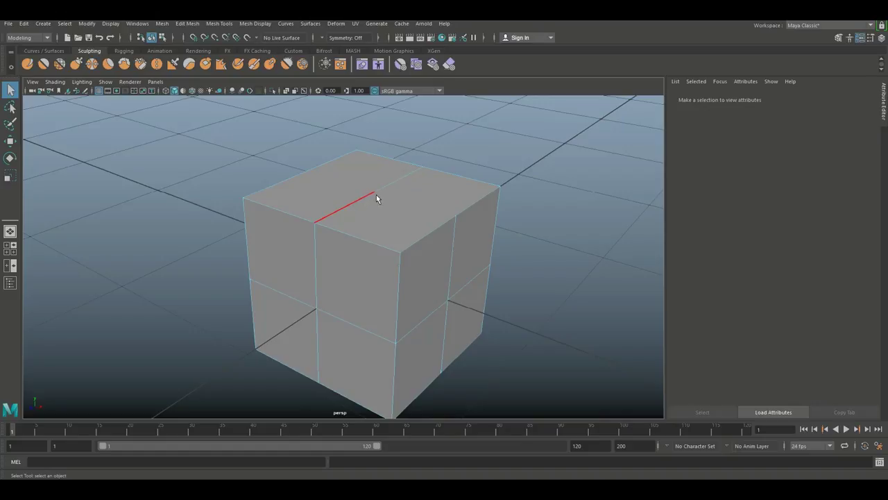
right_click_drag(376, 194, 346, 199)
left_click(380, 202)
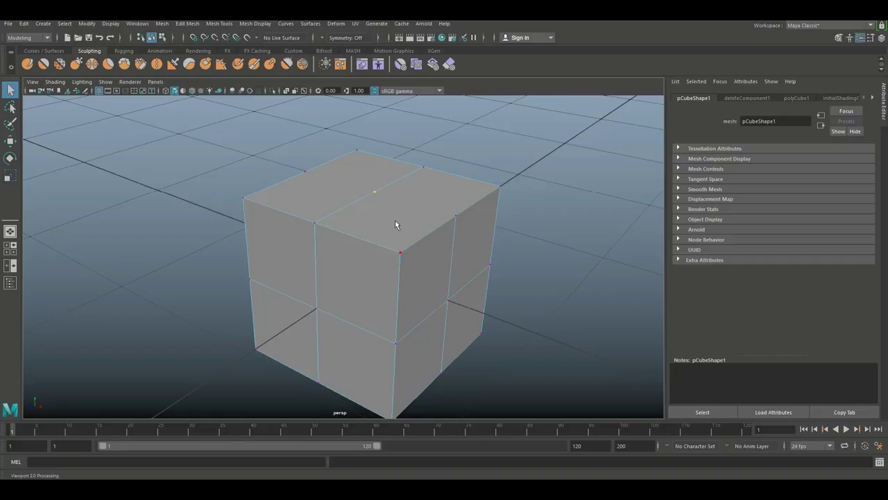
- Undo the plain deletion and cleanly remove the top face's middle edge with Ctrl+Delete
key("ctrl+z")
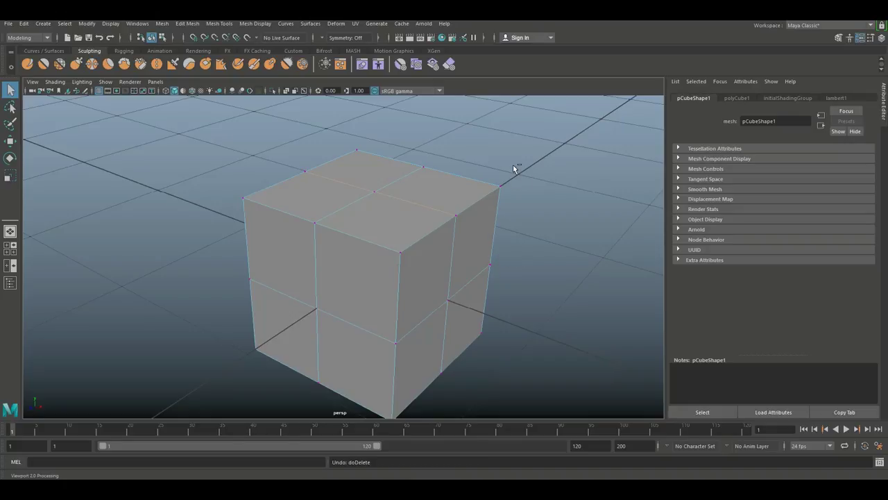
key("Delete")
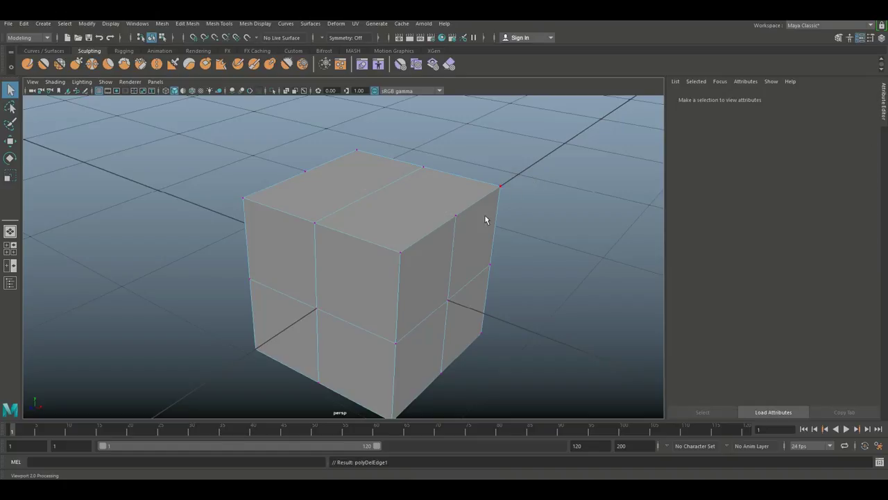
right_click_drag(384, 185, 381, 160)
left_click(160, 24)
mouse_move(185, 29)
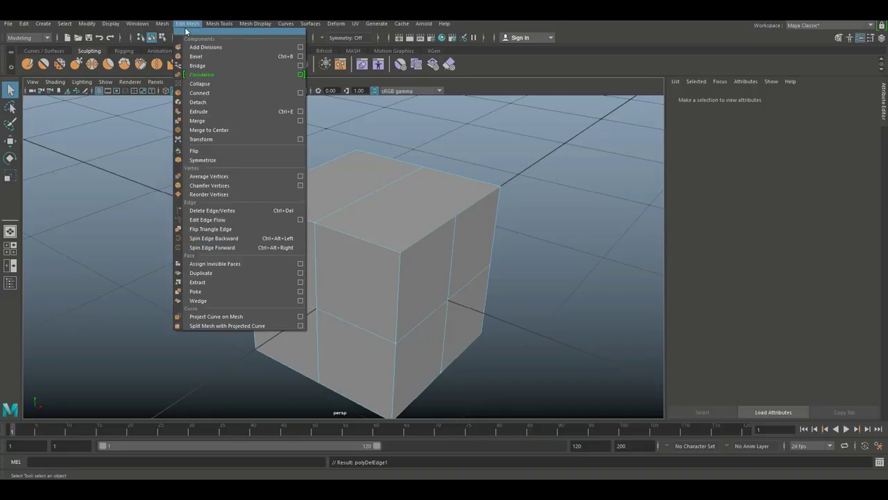
left_click(219, 25)
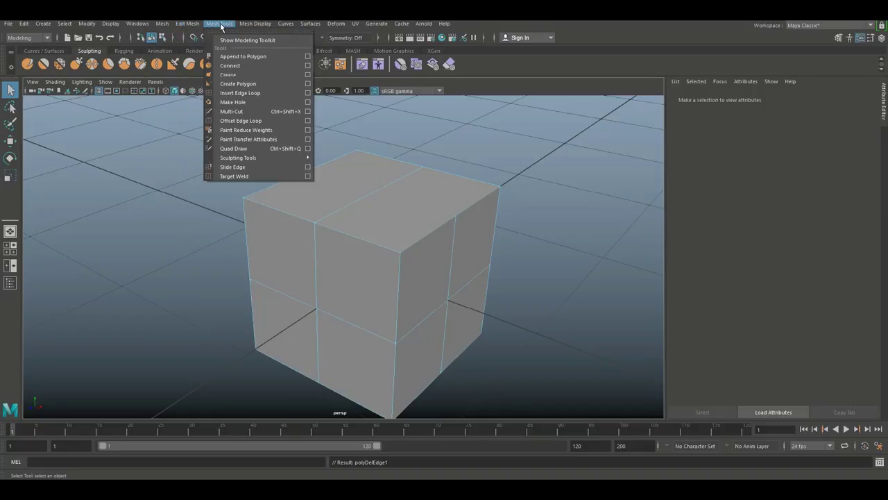
mouse_move(162, 25)
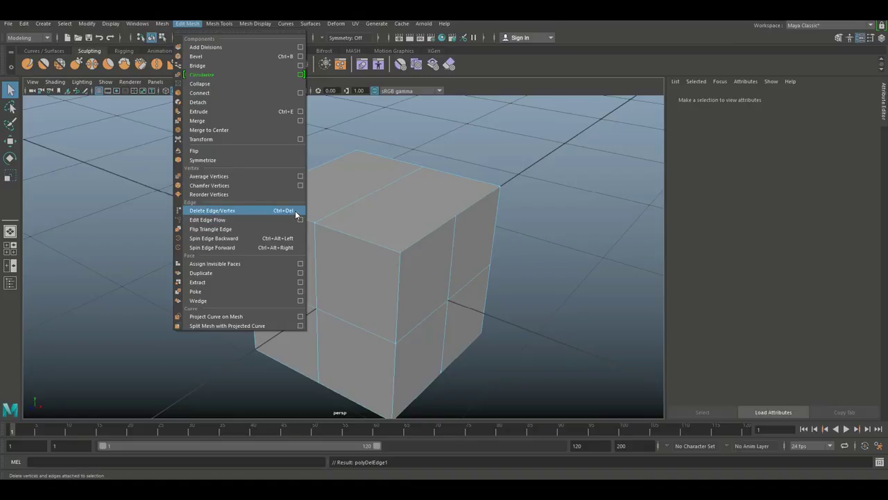
left_click(582, 331)
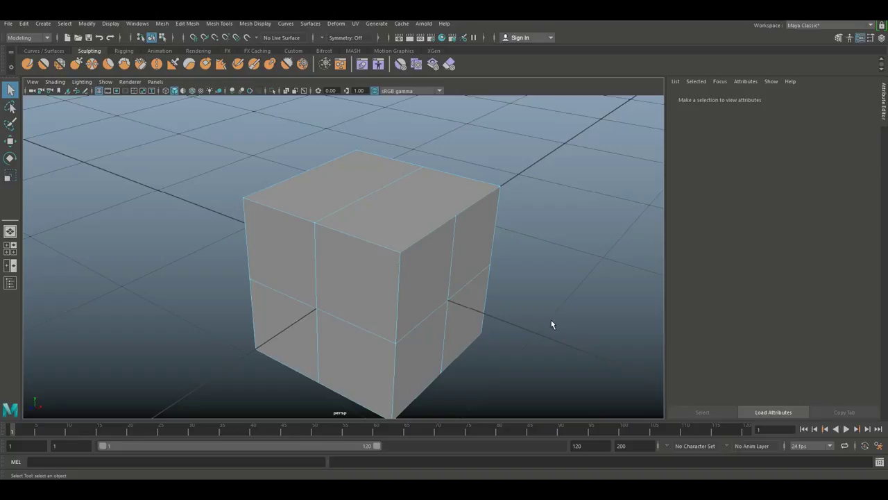
mouse_move(549, 311)
left_mouse_down("alt")
mouse_move(541, 321)
mouse_move(542, 309)
left_mouse_up("alt")
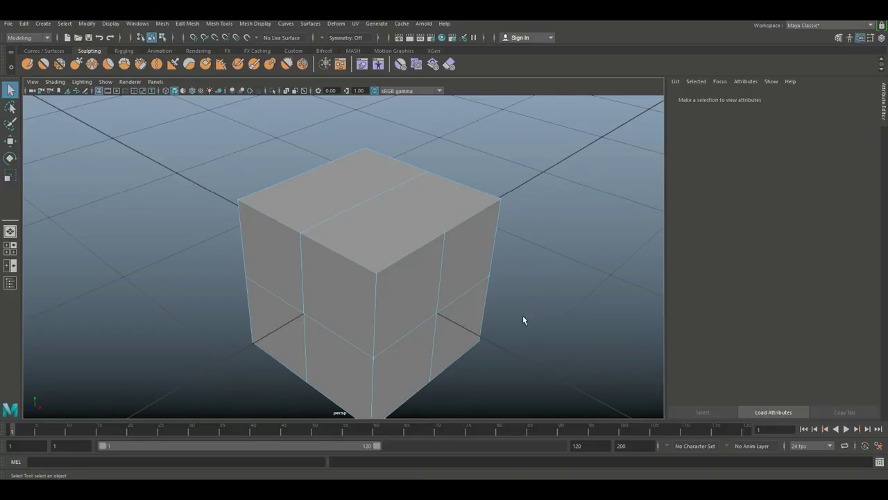
- Undo the last change, then select and deselect the upper front vertical edge
key("ctrl+z")
key("ctrl+z")
left_click(543, 334)
scroll(545, 340, "down", 4)
left_click_drag(508, 333, 412, 307, "alt")
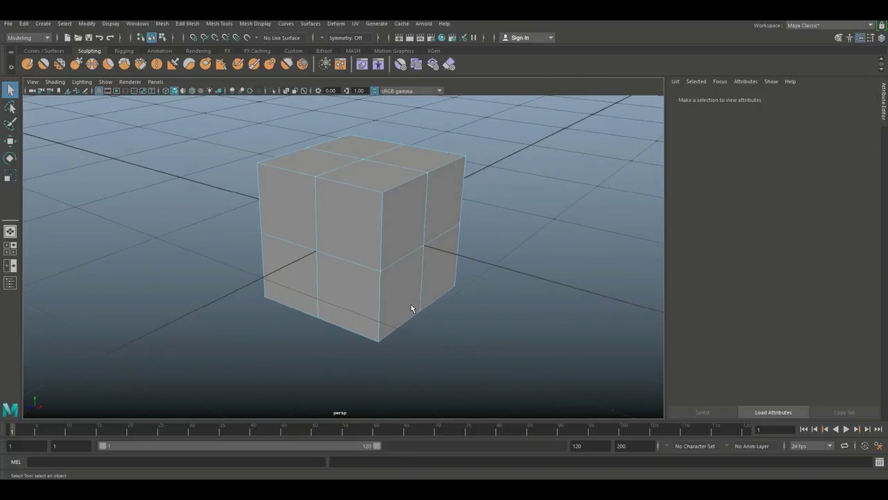
left_click(381, 237)
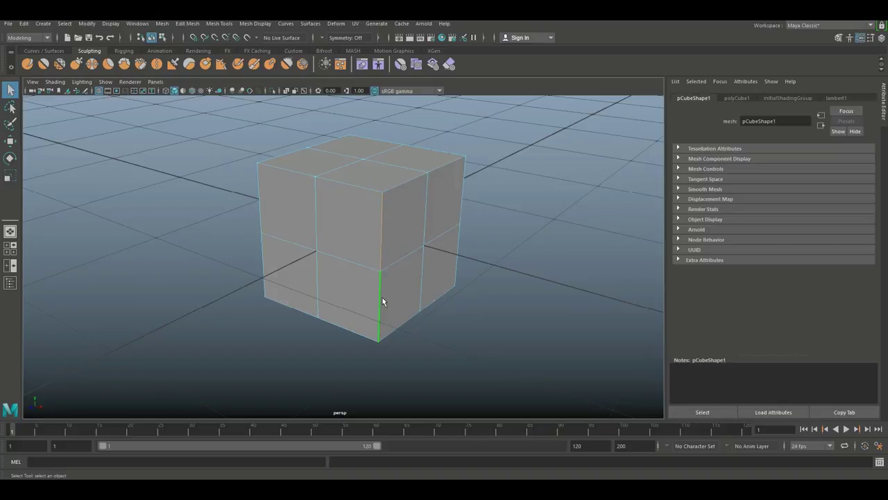
key("ctrl+z")
left_click_drag(510, 313, 428, 265, "alt")
left_click_drag(398, 290, 506, 321, "alt")
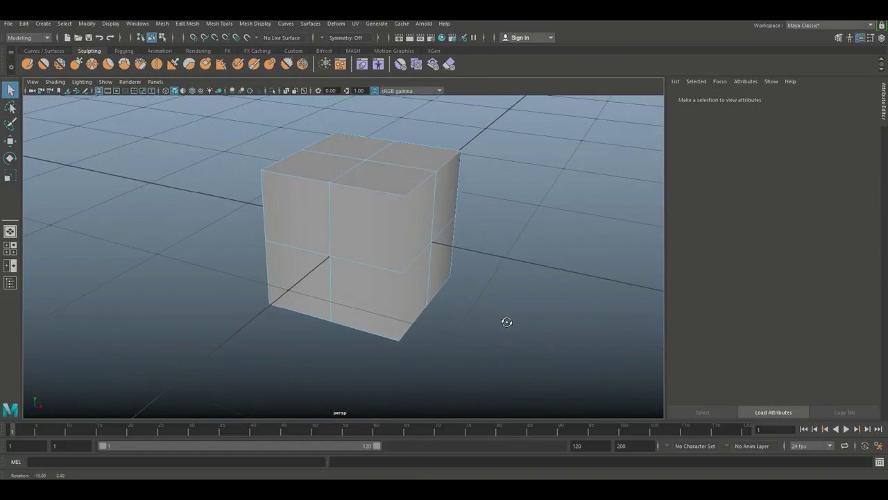
- Select a front-face vertex and the cube's bottom-front corner vertex
right_click_drag(410, 210, 409, 186)
left_click(403, 195)
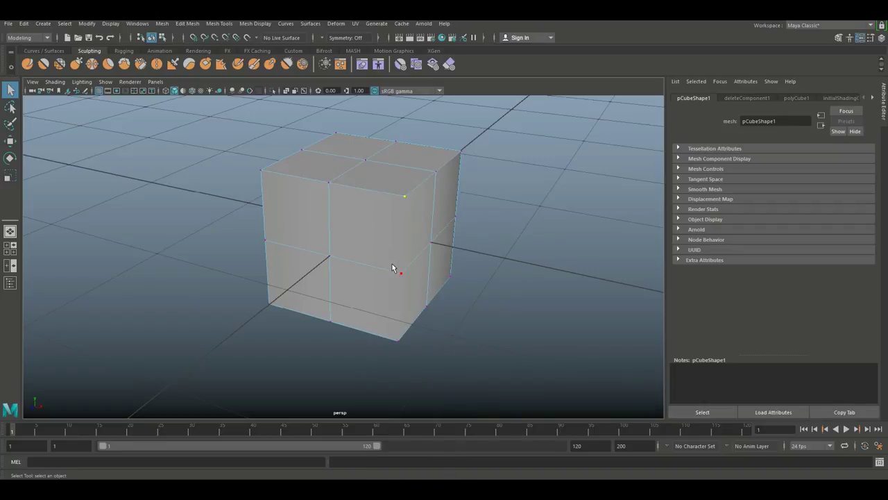
left_click(396, 340)
left_click_drag(457, 380, 331, 387, "alt")
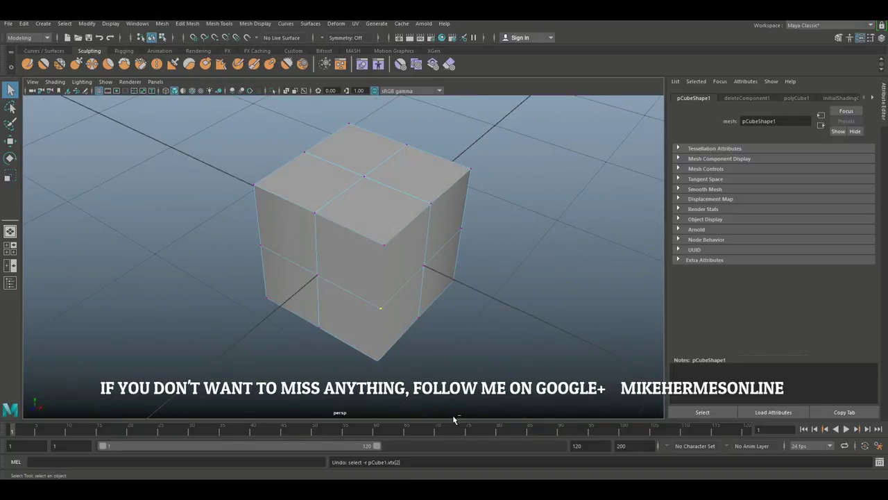
- Undo the vertex deletion and cleanly delete a corner's vertical edges with Ctrl+Delete
key("ctrl+z")
key("ctrl+z")
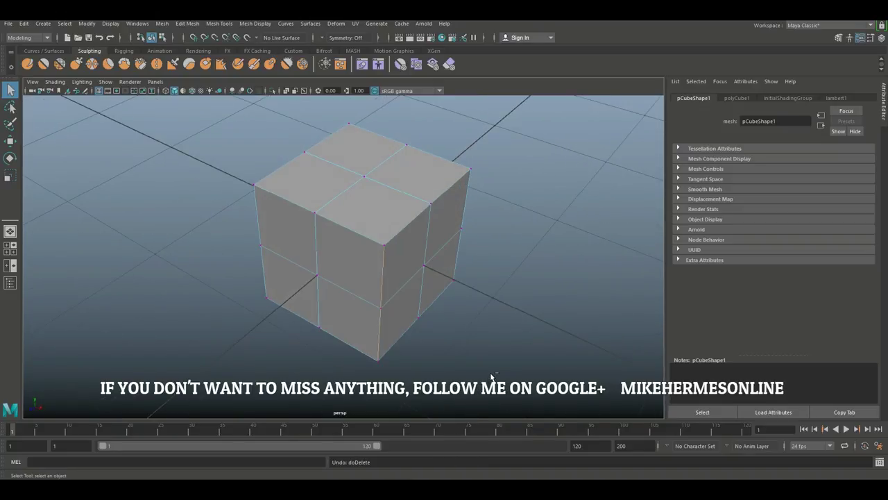
left_click_drag(505, 356, 481, 319, "alt")
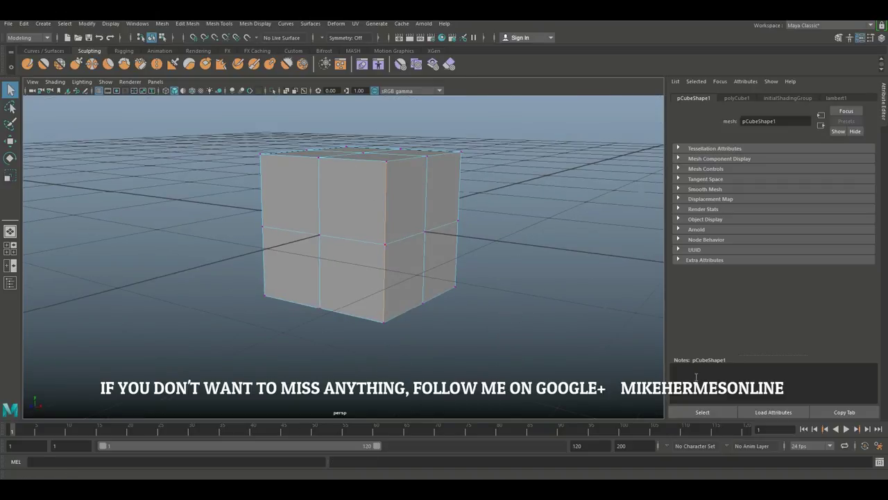
key("Delete")
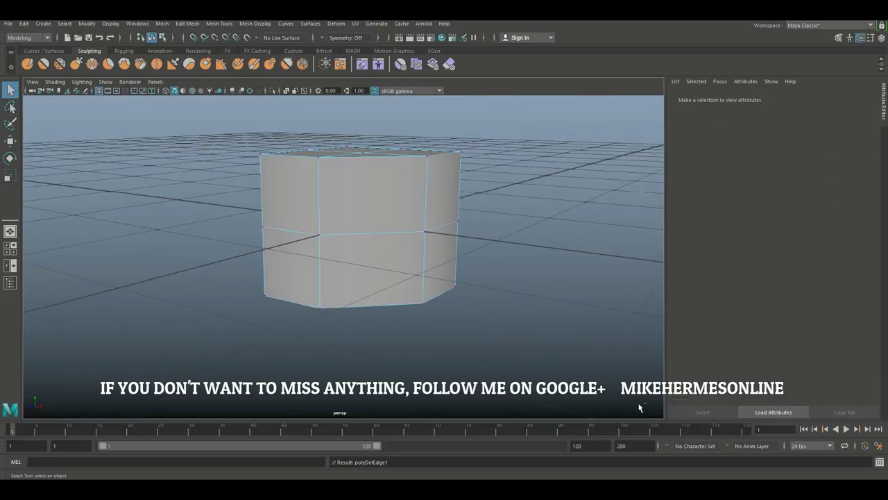
left_click_drag(460, 269, 452, 335, "alt")
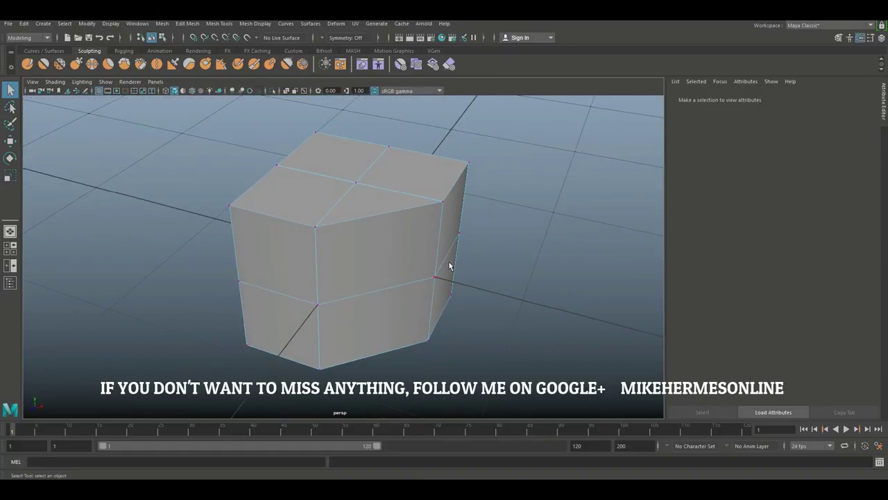